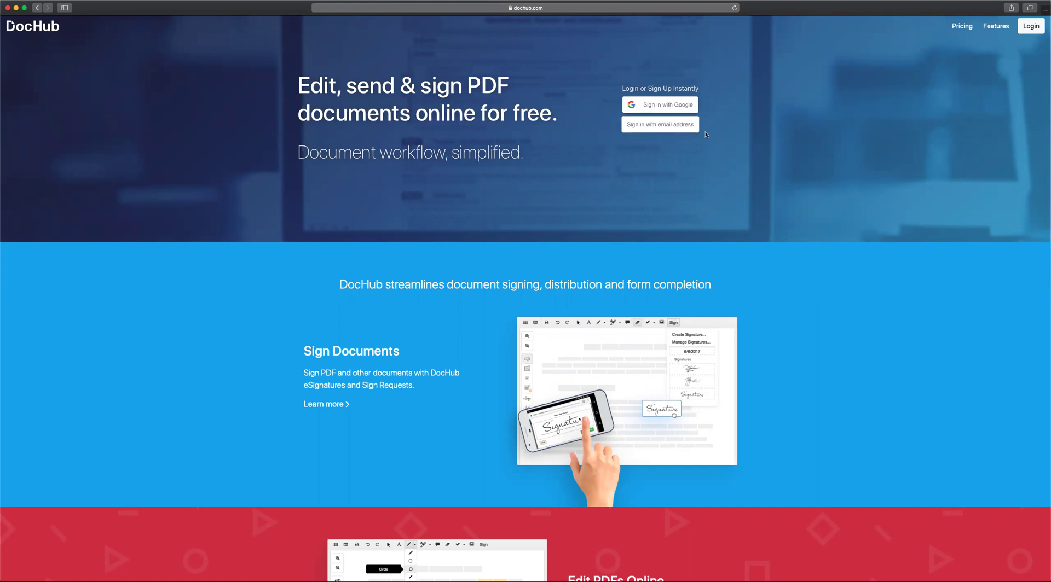
Sign in to DocHub through email sign-in using the account's email address and password.
click(657, 127)
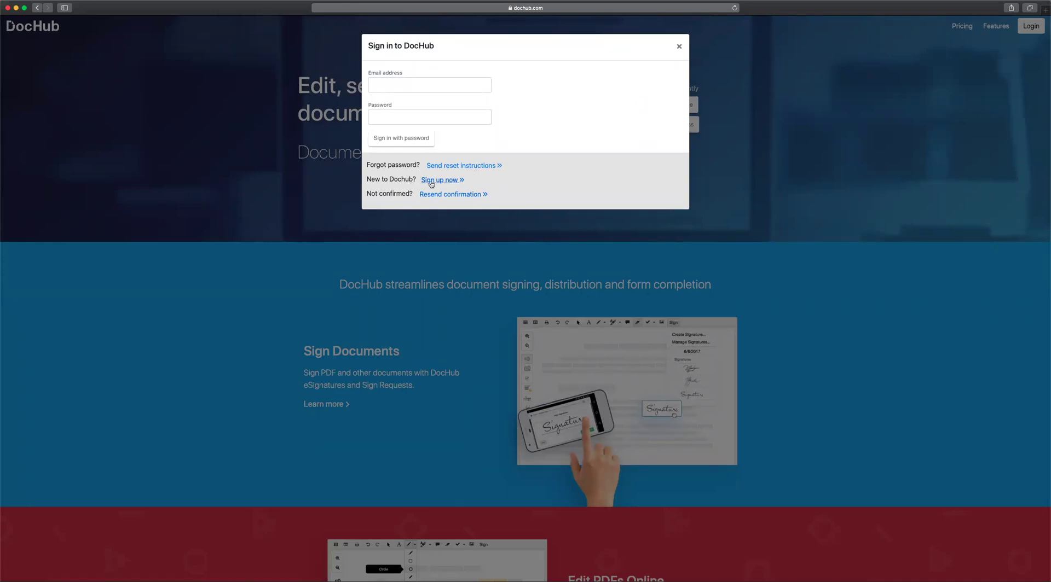
click(378, 86)
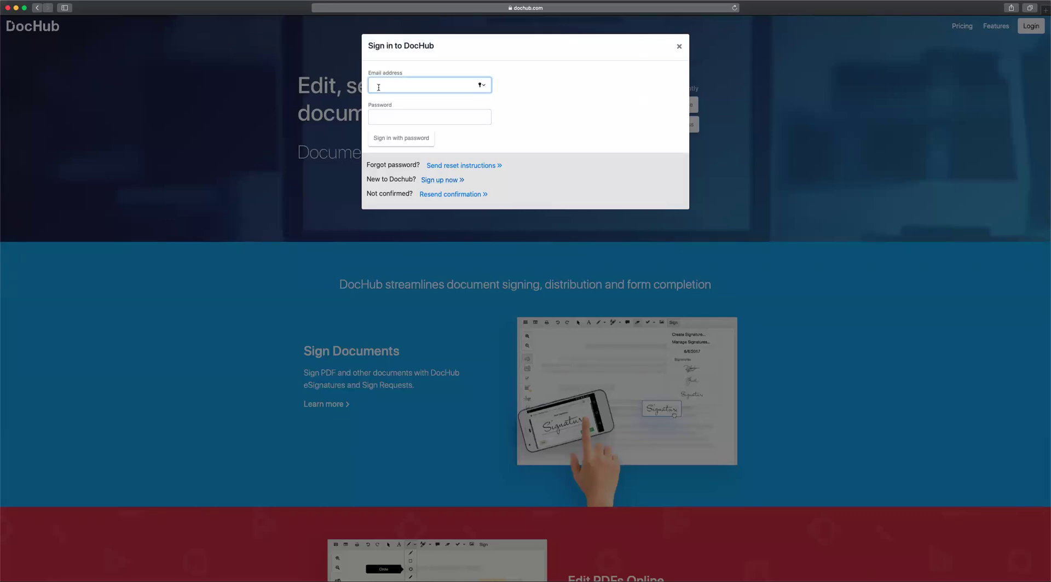
key(Tab)
text(••••••••••••)
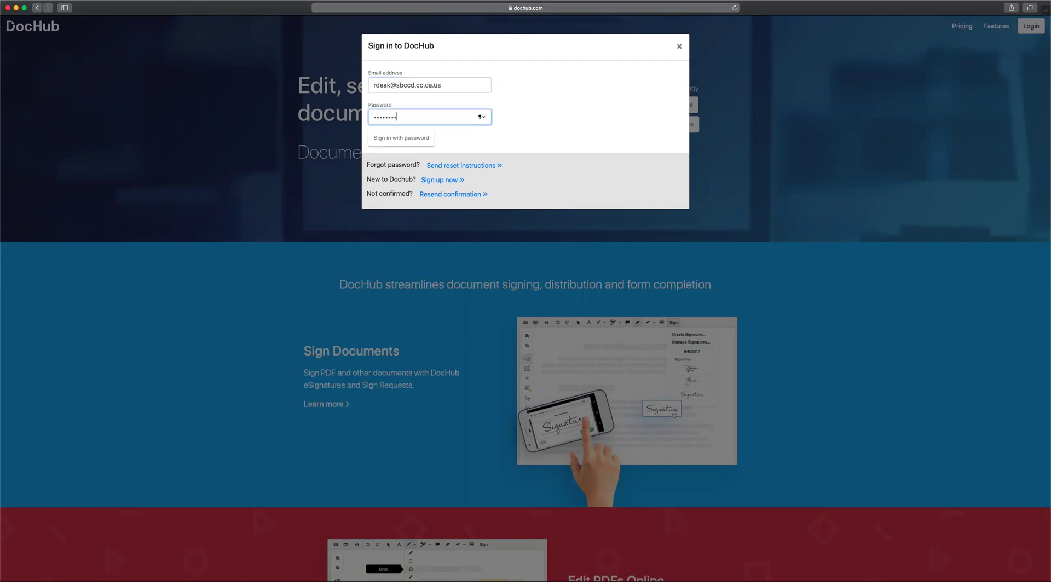
key(Return)
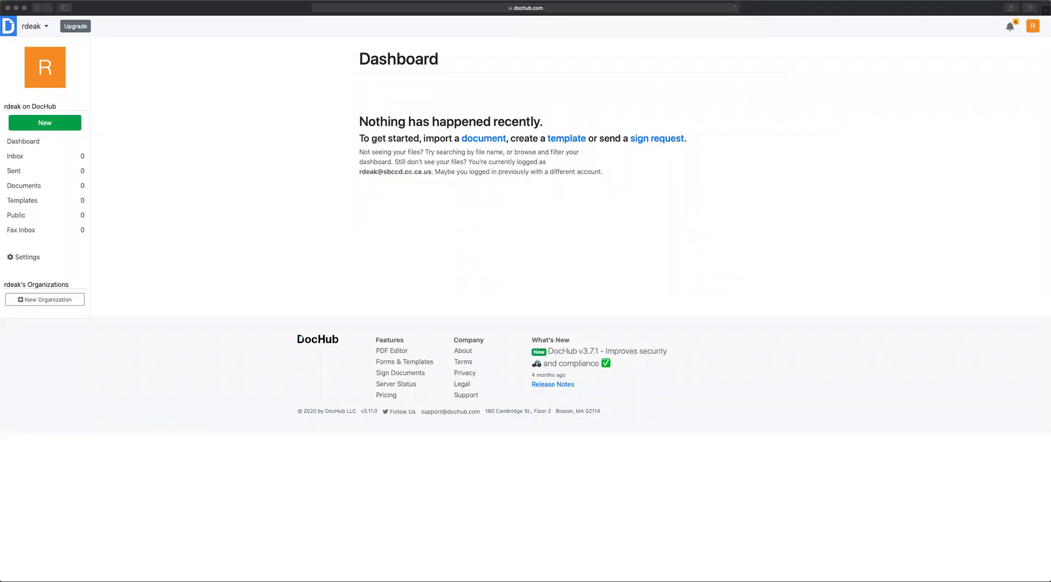
Drop 'GenGo Packet SBCUSD.pdf' from the desktop onto the DocHub page to upload it.
drag(847, 197, 681, 202)
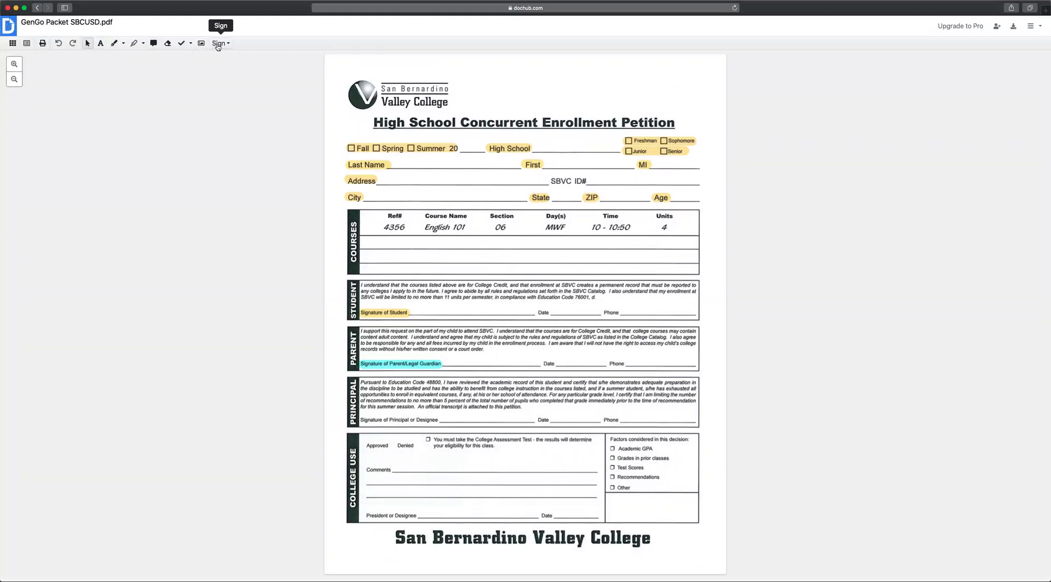
Choose 'Create your signature...' from the editor's Sign menu.
click(218, 44)
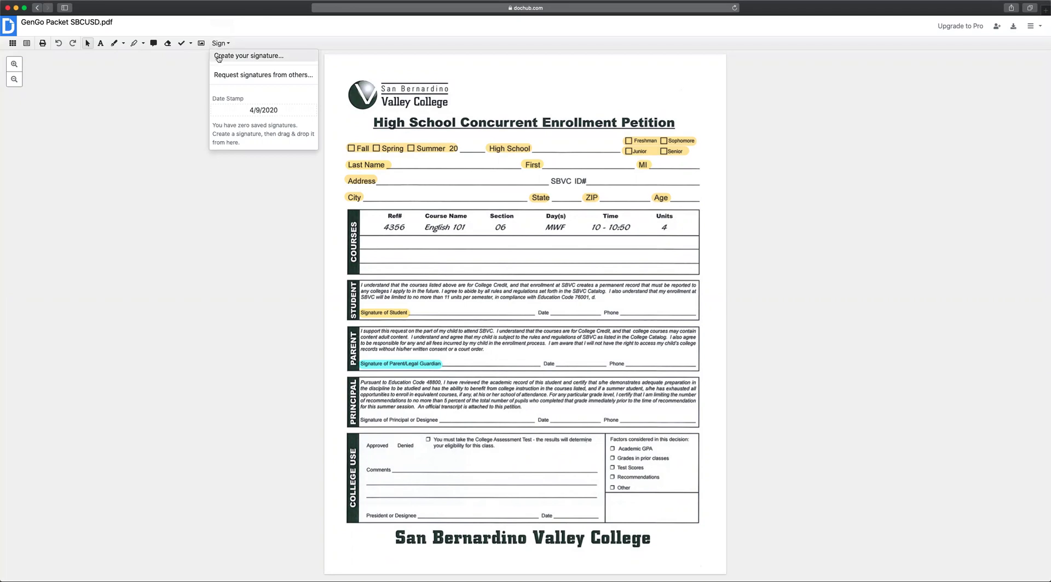
click(217, 57)
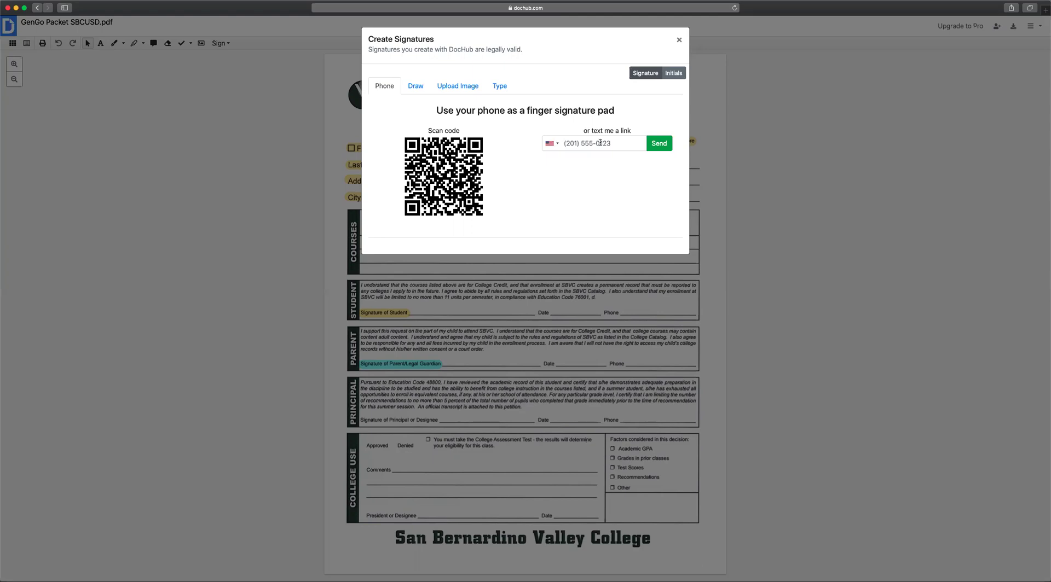
Close the Create Signatures dialog after viewing its Draw tab, then reload the document page.
click(415, 88)
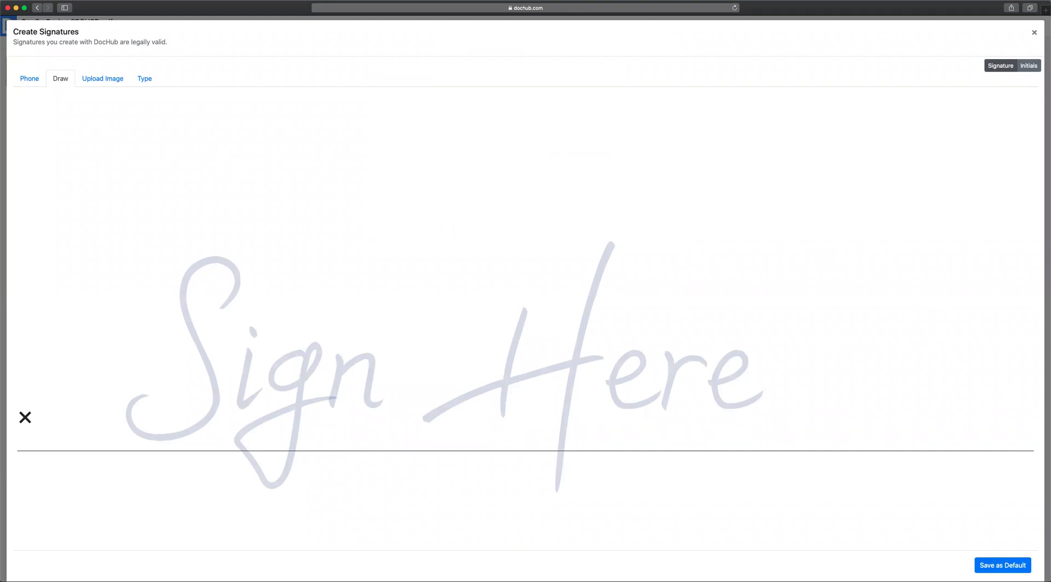
click(1033, 33)
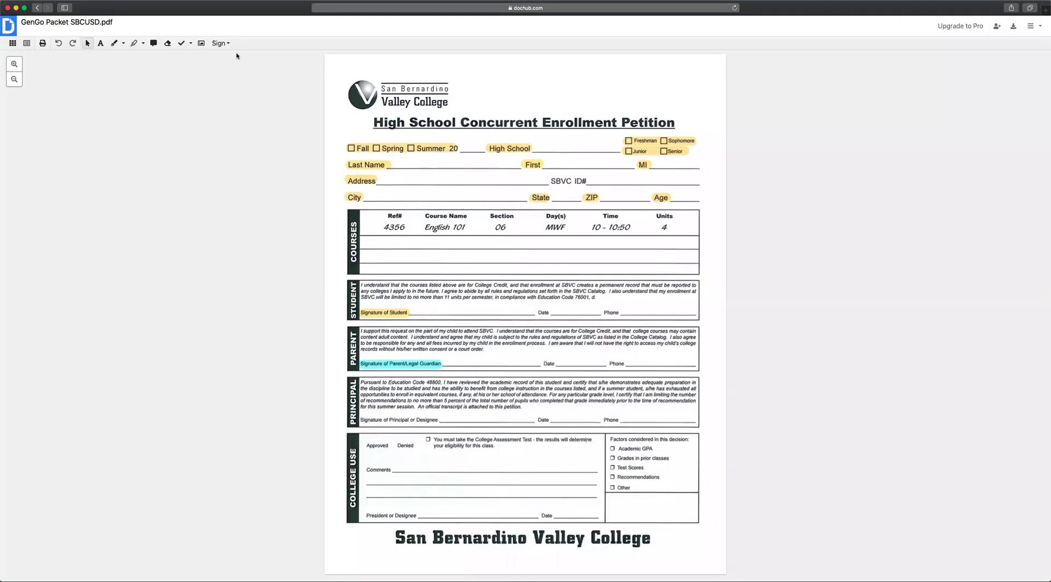
click(220, 45)
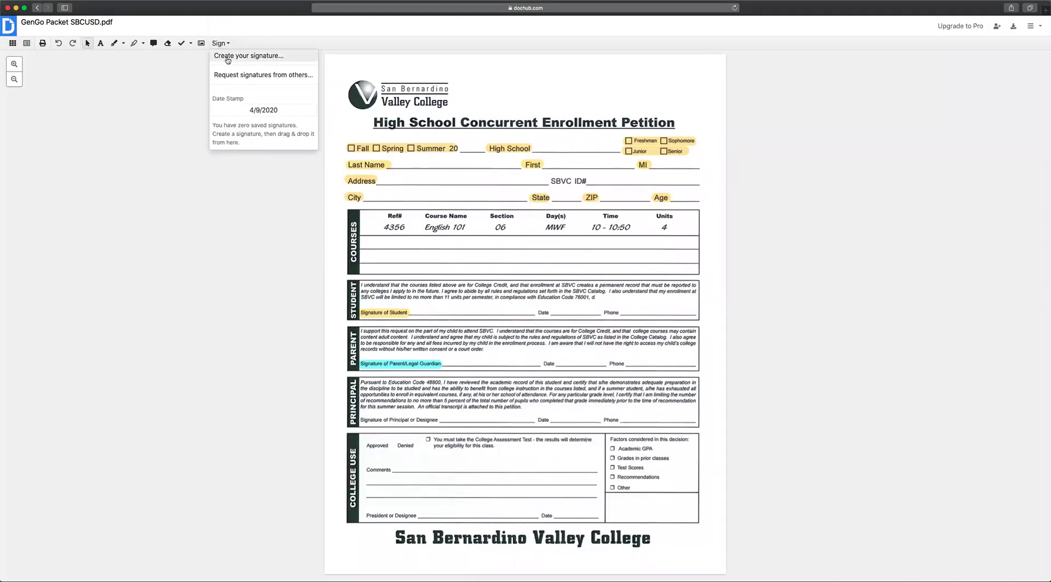
click(525, 8)
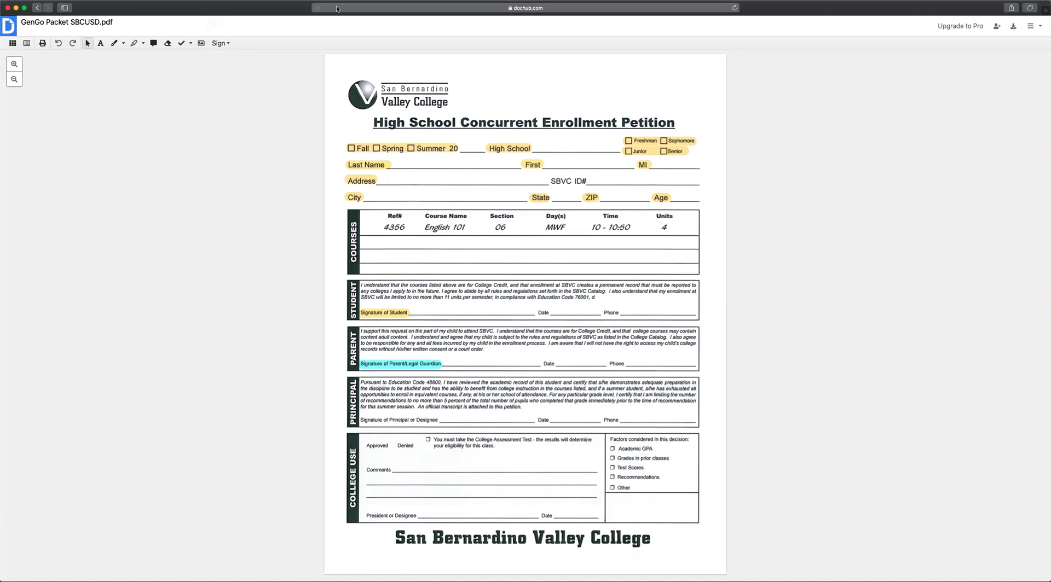
key(Return)
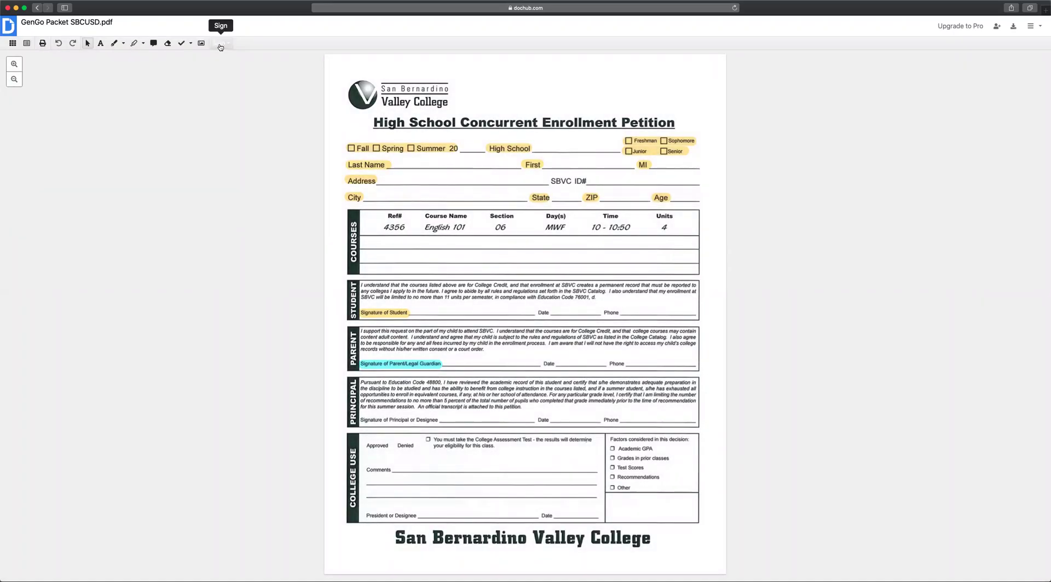
Drag the saved signature from the Sign menu onto the Signature of Student line.
click(221, 46)
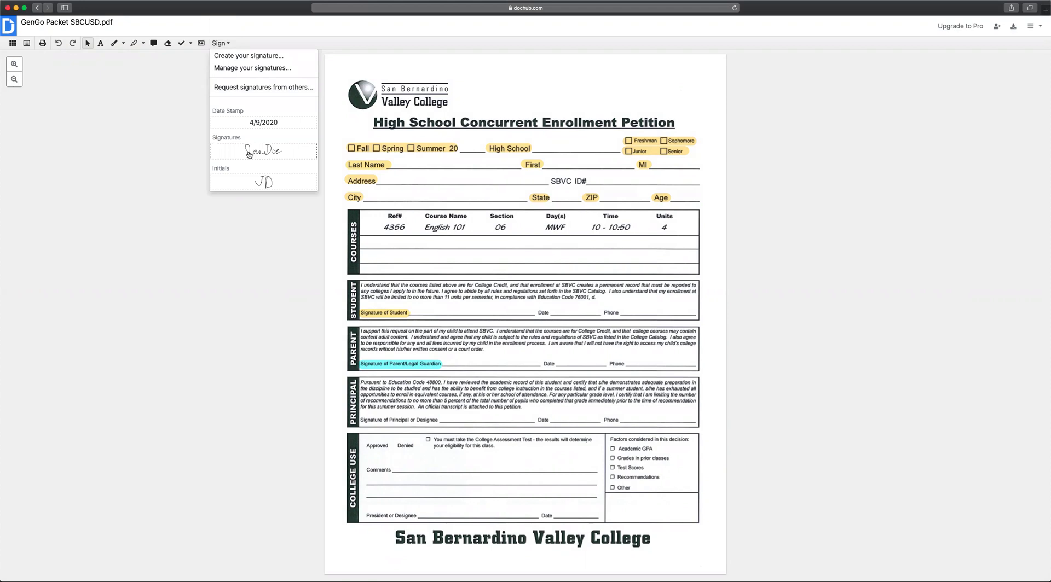
mouse_move(249, 155)
mouse_down()
mouse_move(426, 327)
mouse_move(449, 306)
mouse_up()
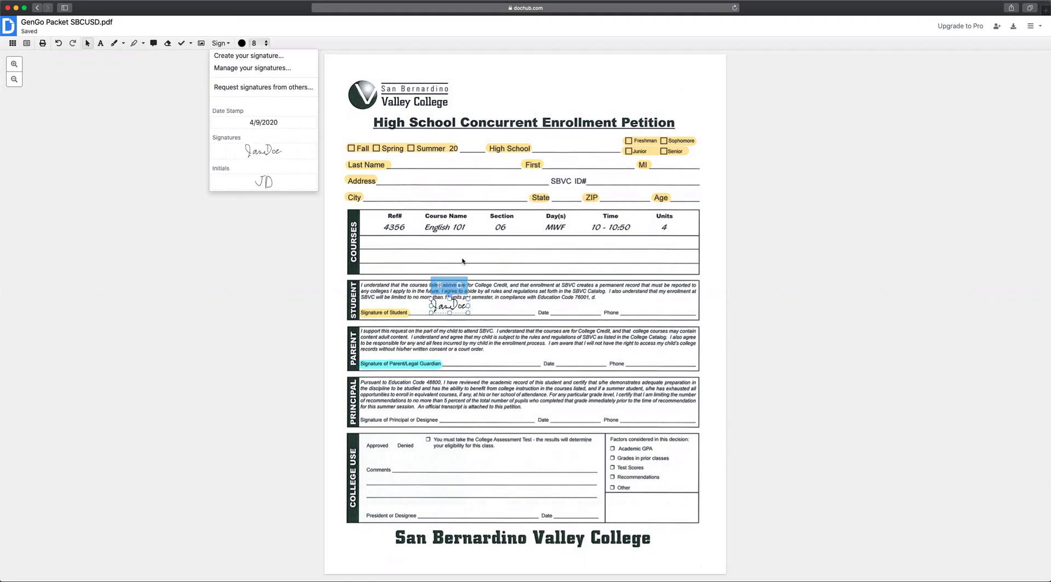
On page 9, place the saved JD initials on the first three Statements of Acknowledgment Initial lines.
scroll(462, 261, down, 3)
scroll(462, 258, down, 20)
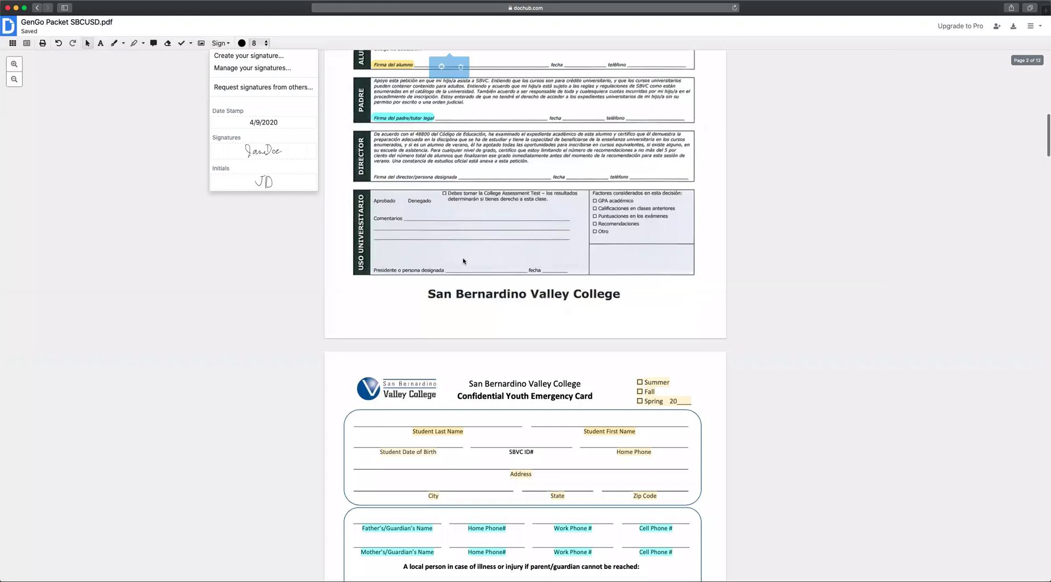
scroll(461, 272, down, 20)
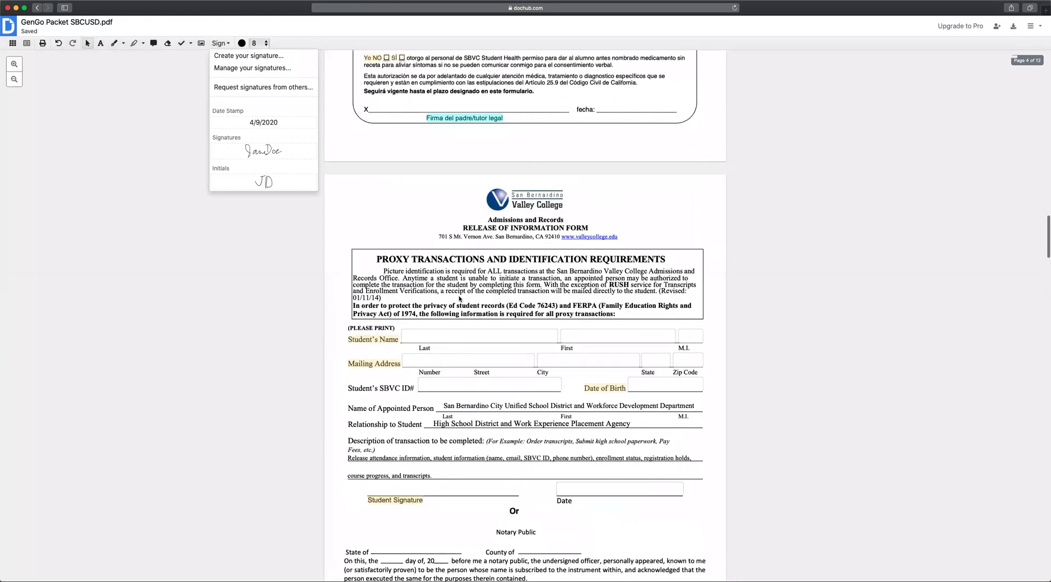
scroll(465, 297, down, 20)
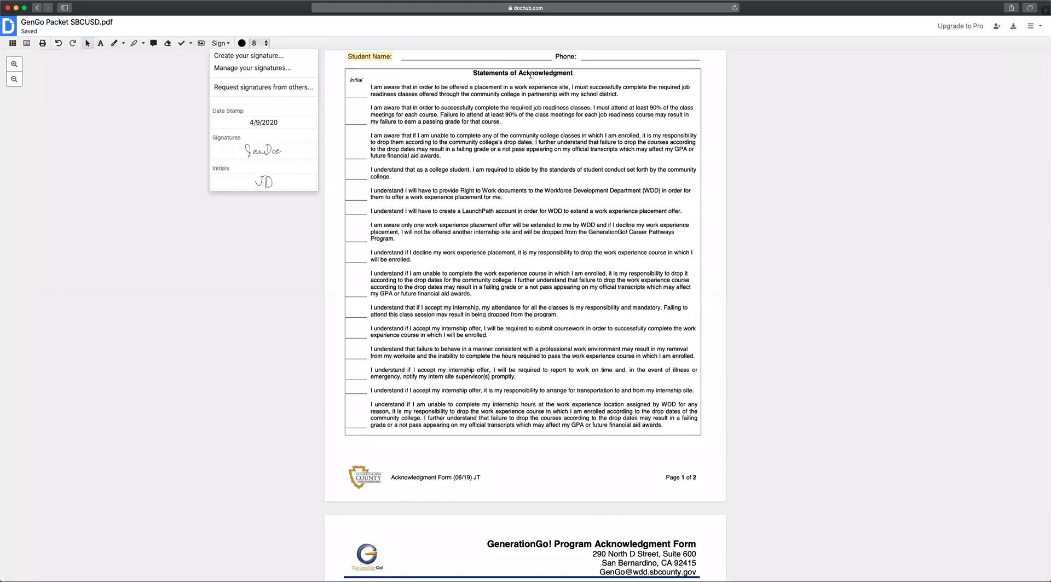
click(268, 183)
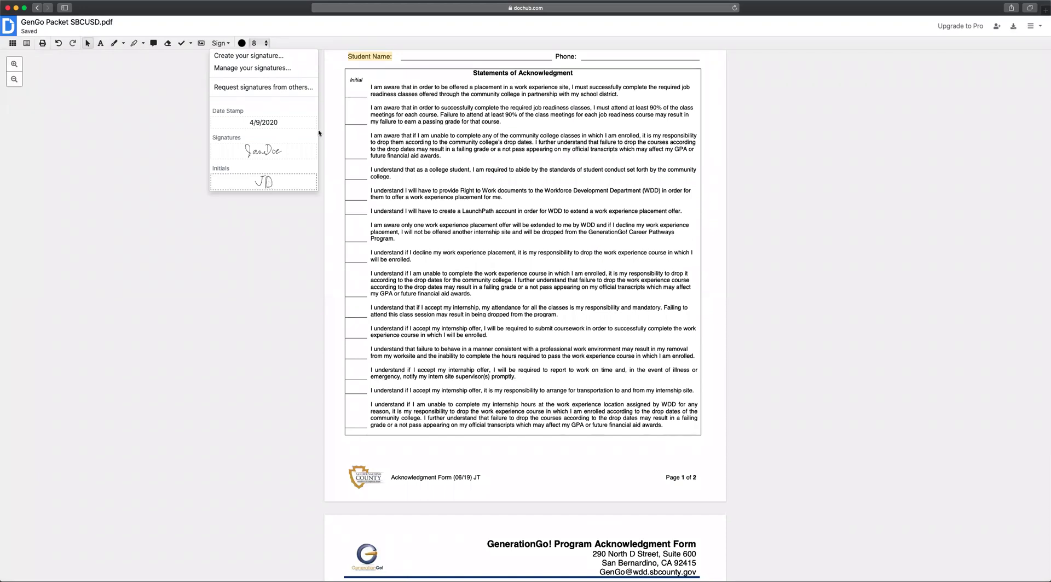
click(358, 87)
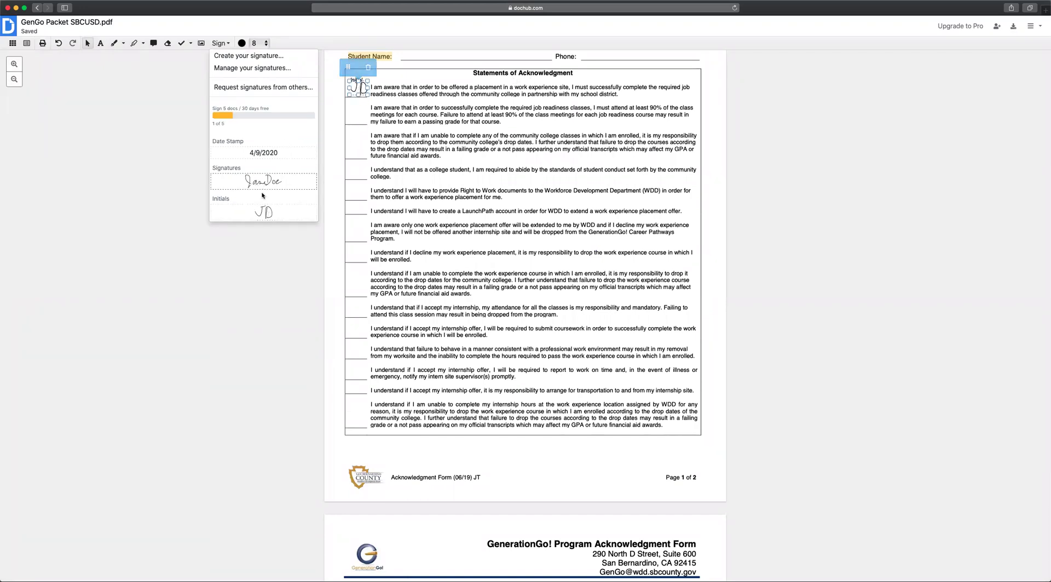
click(354, 107)
click(249, 221)
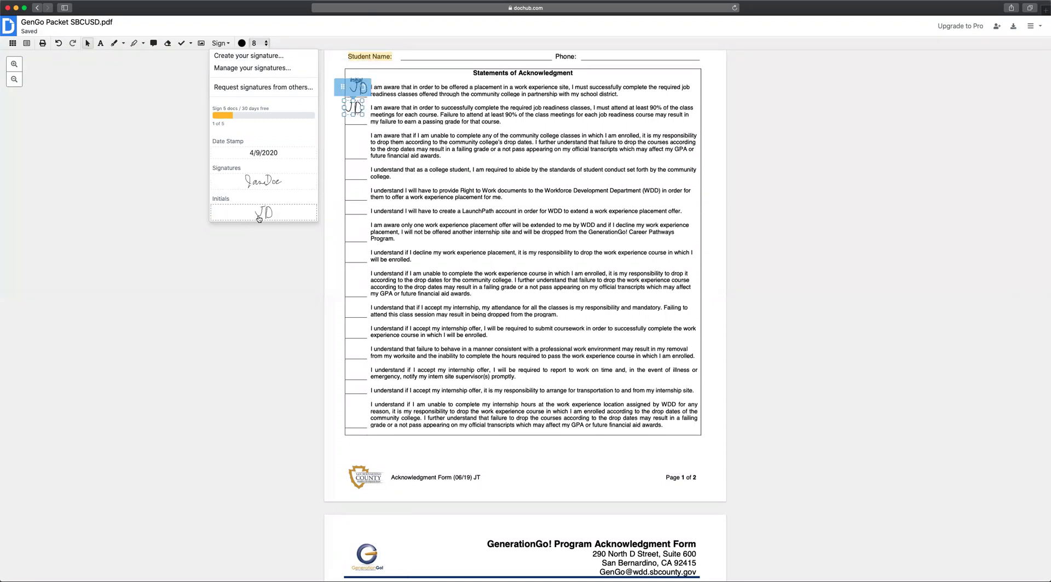
click(352, 140)
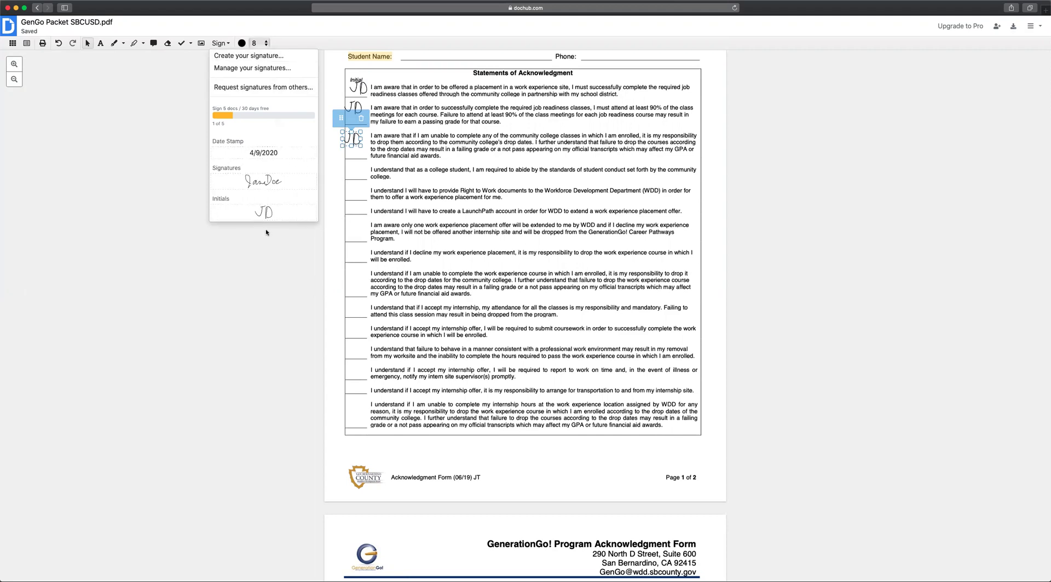
click(242, 303)
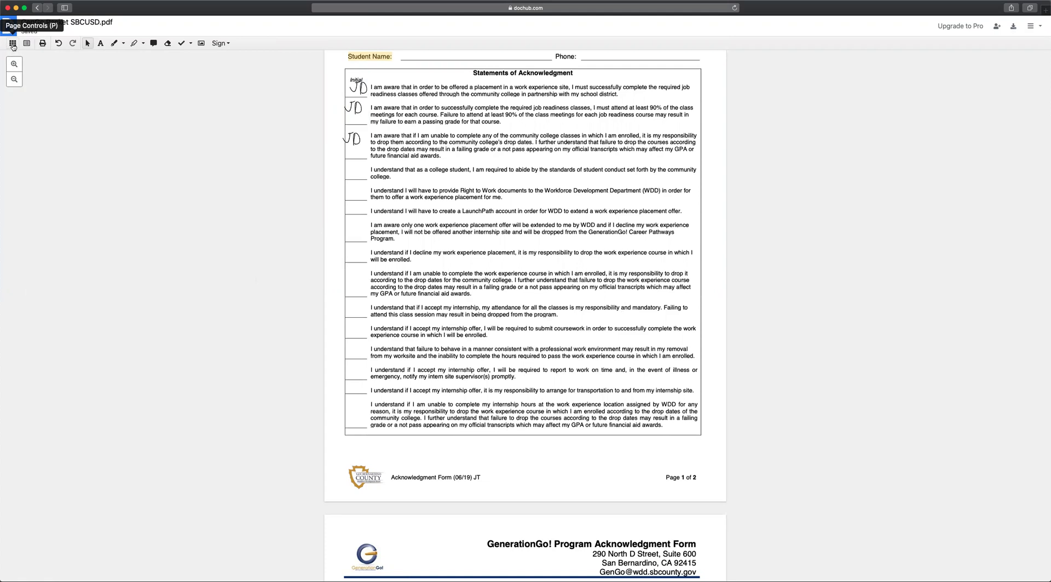
click(224, 48)
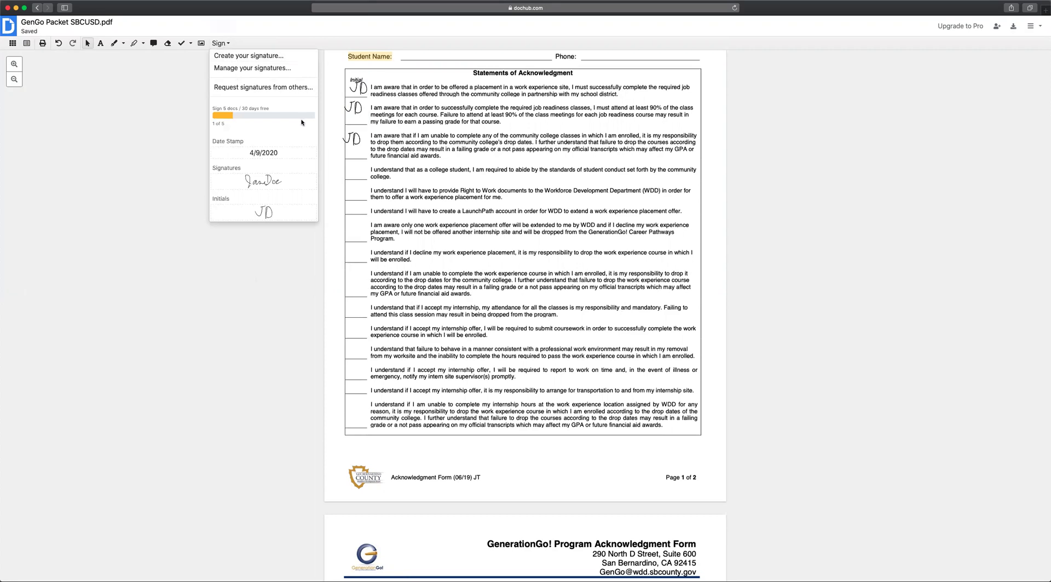
click(220, 50)
scroll(452, 308, up, 3)
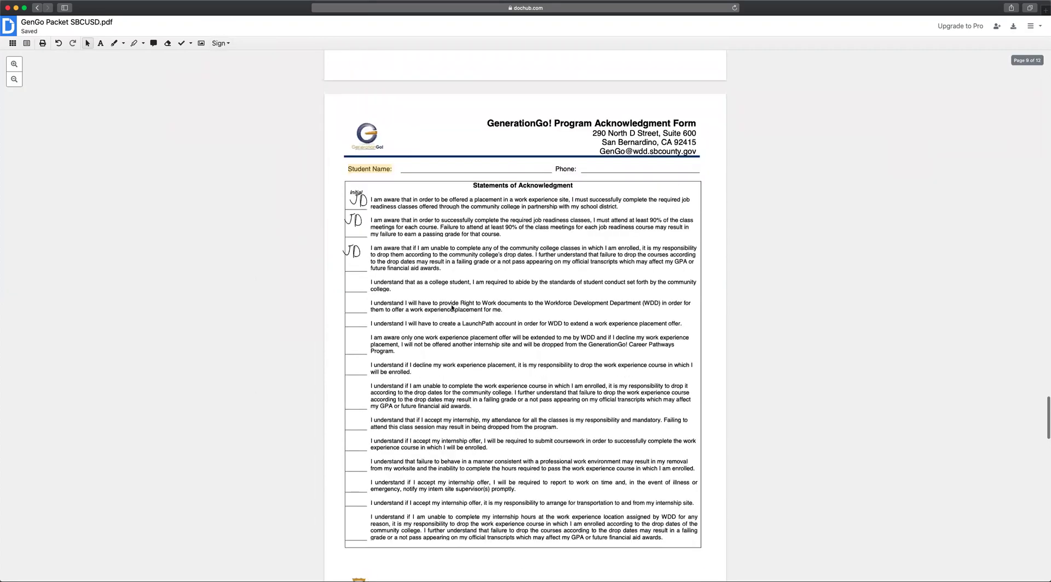
scroll(451, 304, down, 10)
scroll(451, 304, up, 5)
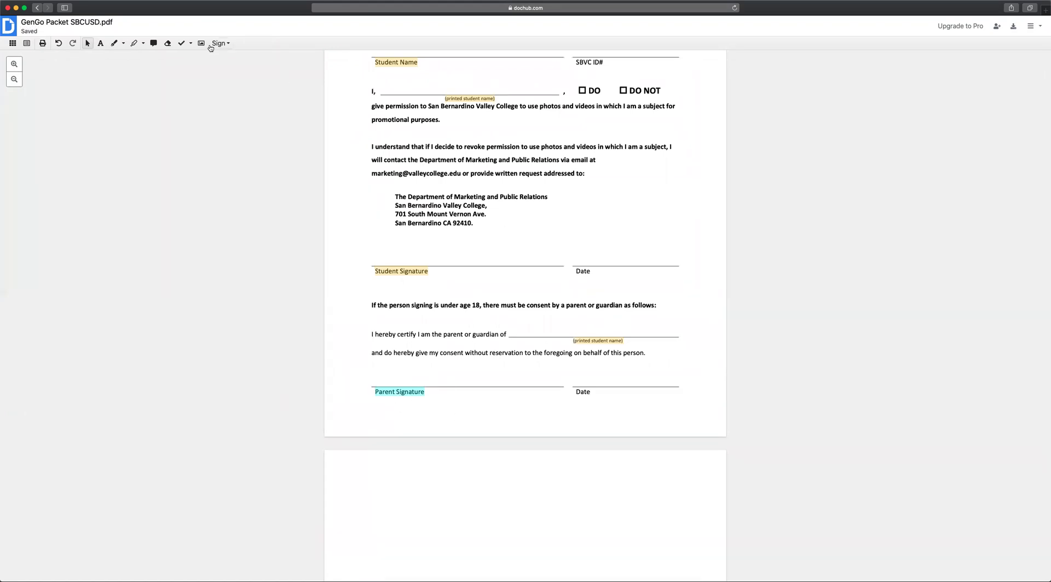
click(410, 392)
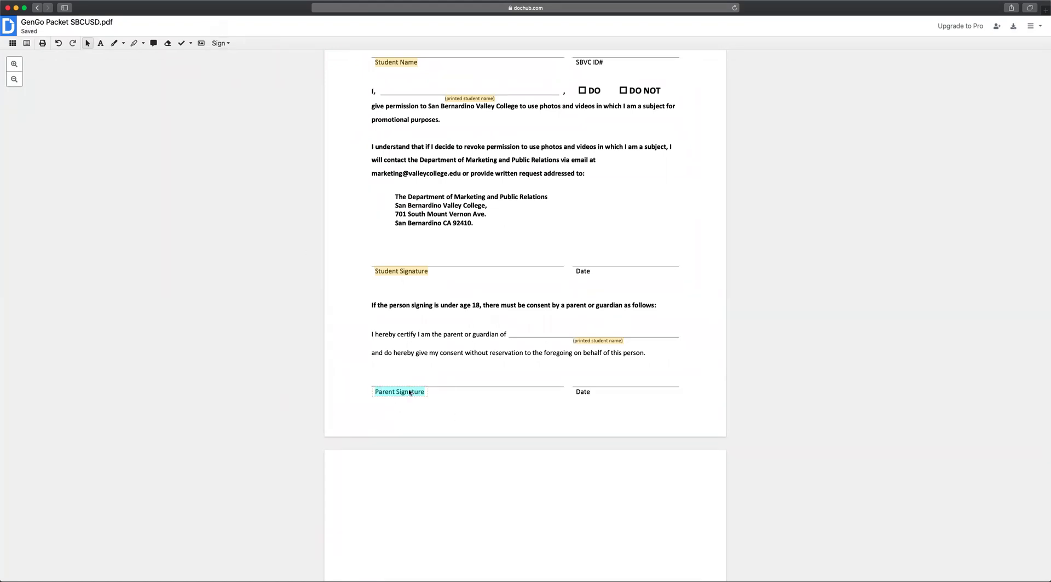
click(220, 44)
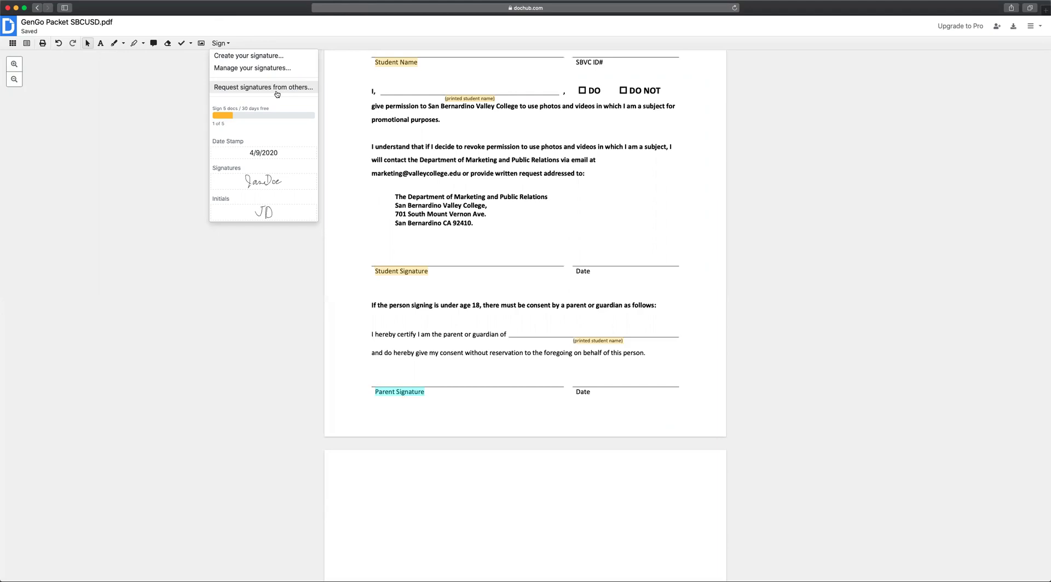
click(279, 262)
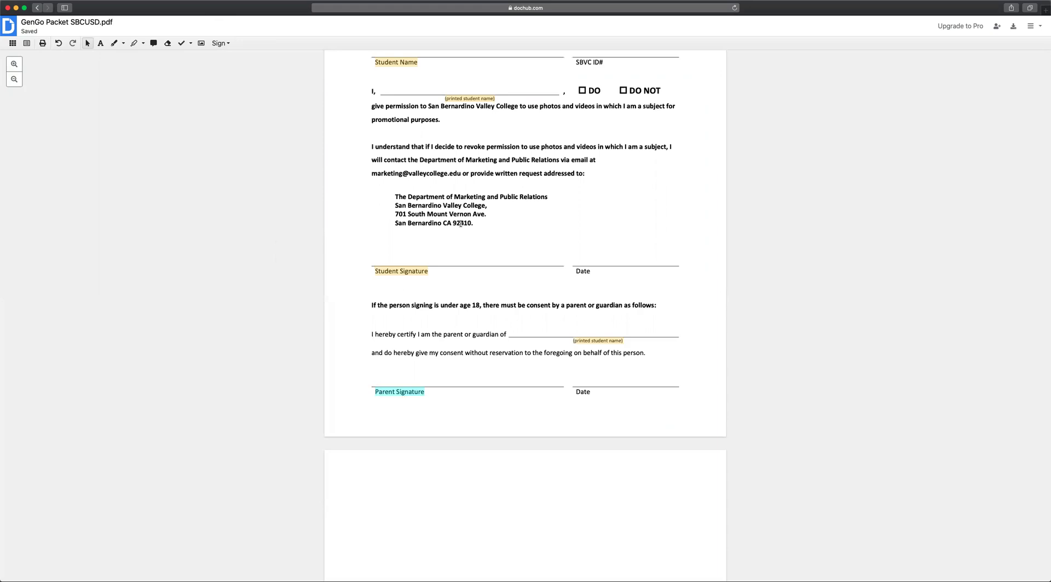